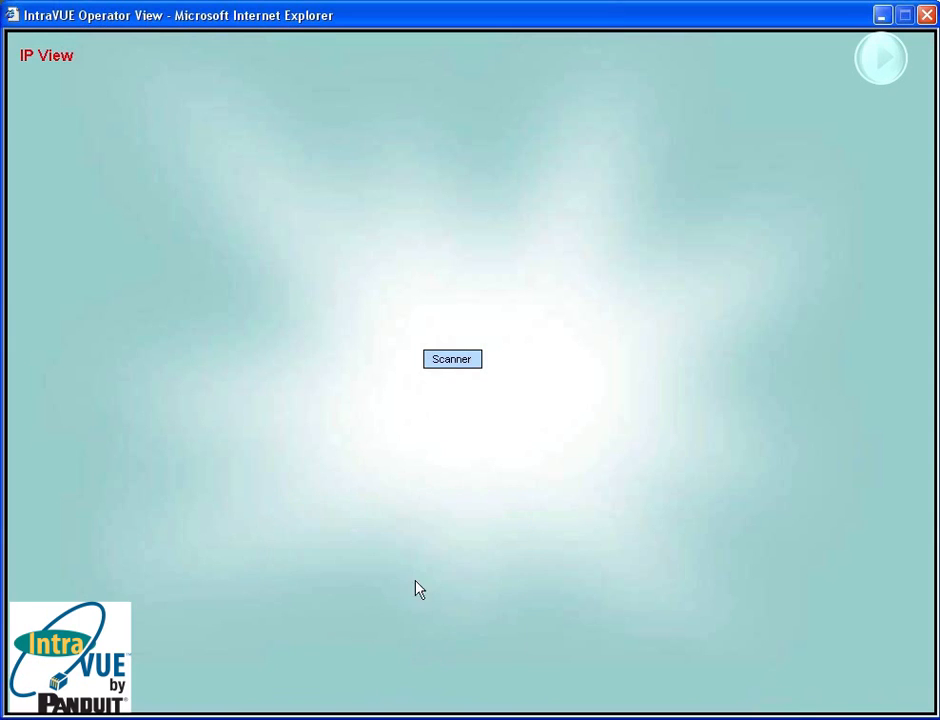
- Open the IntraVUE system configuration and switch to its Scanner settings
right_click(368, 359)
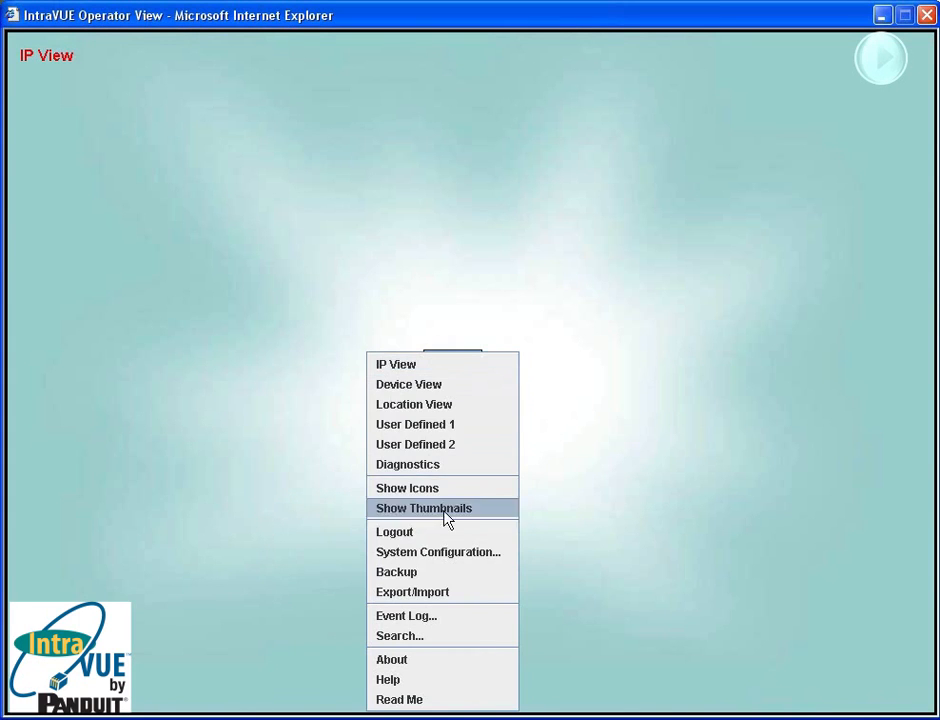
click(445, 555)
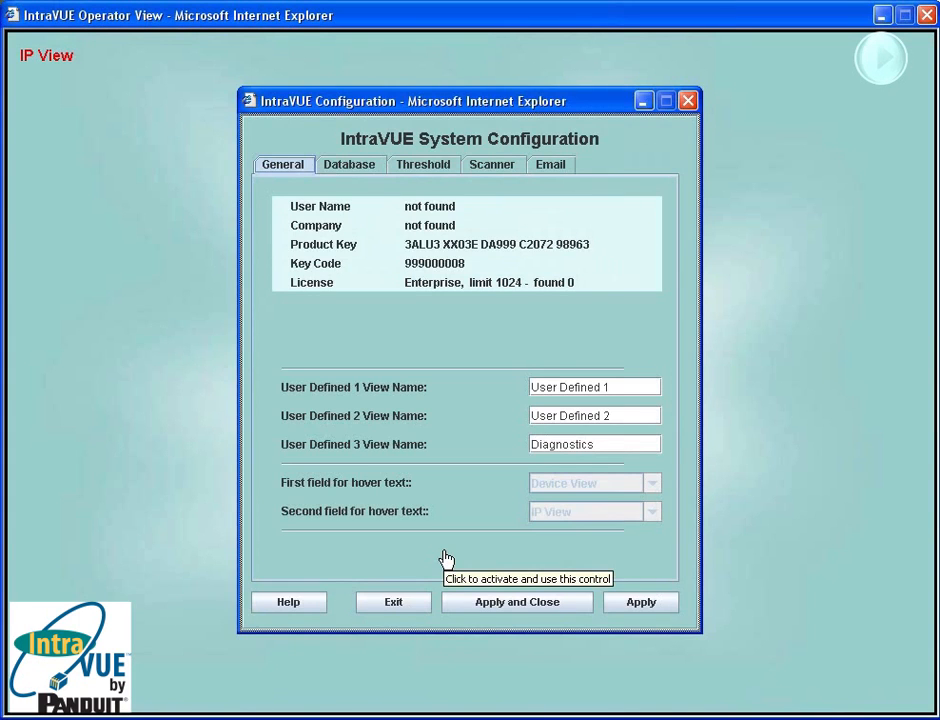
click(173, 667)
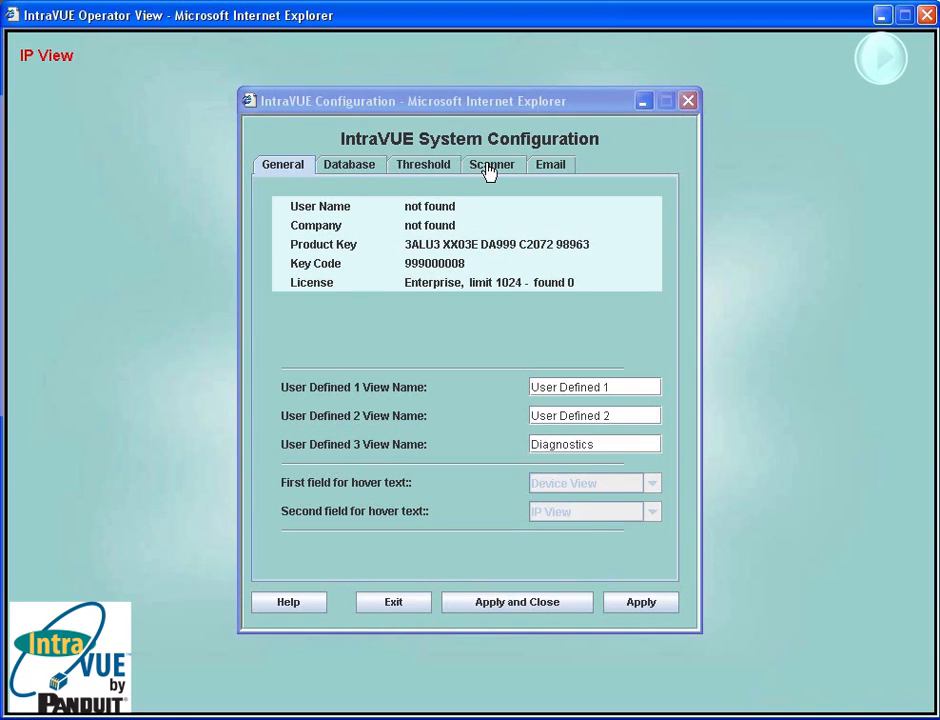
click(489, 166)
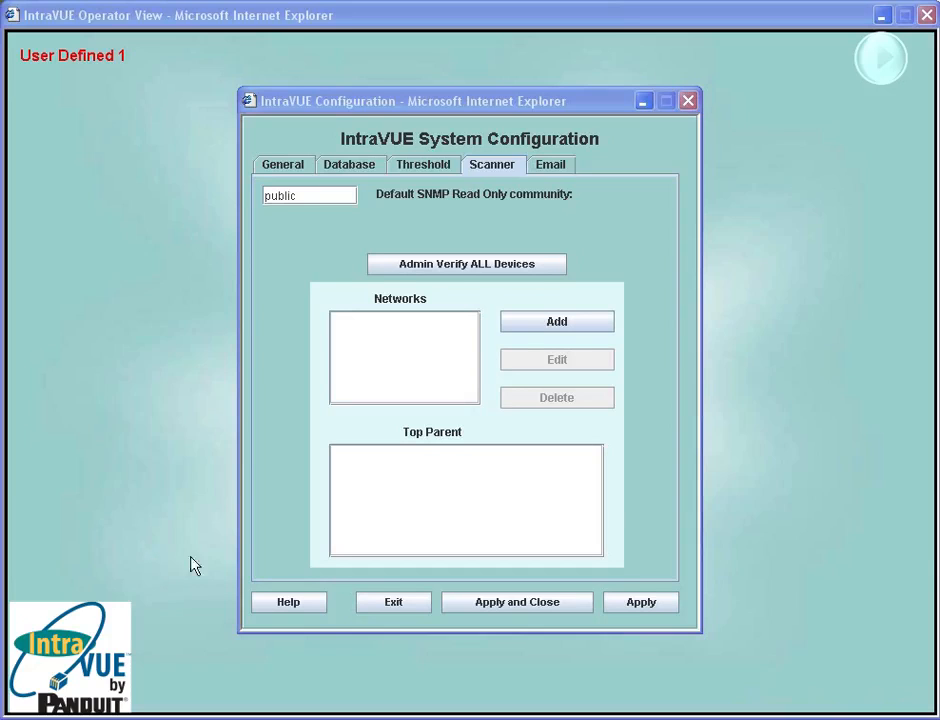
- Add a new network and name it Local
click(529, 336)
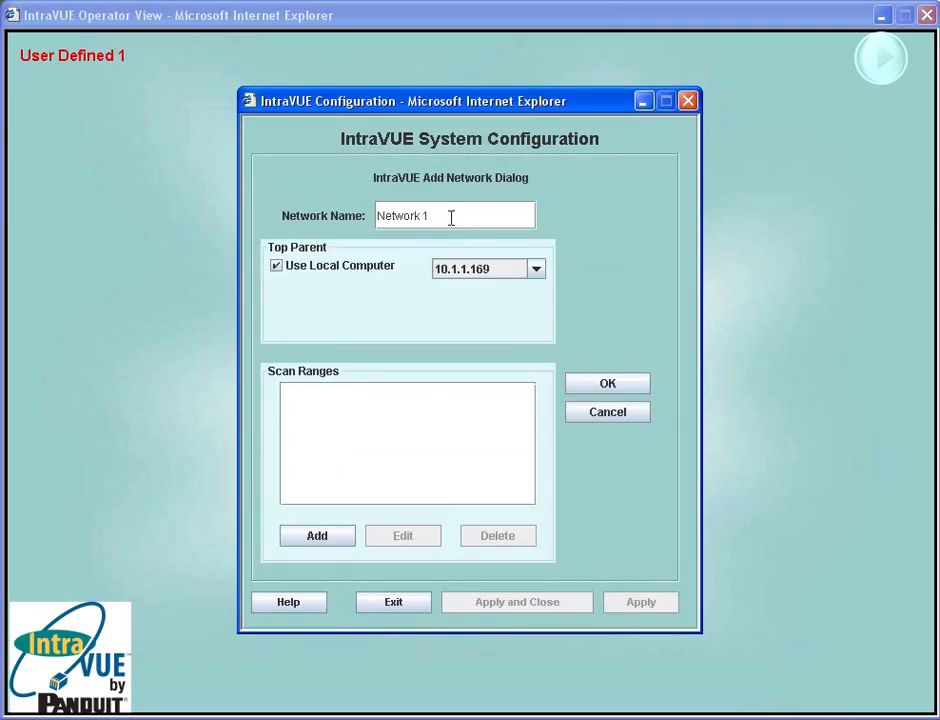
drag(424, 214, 368, 212)
text(Local)
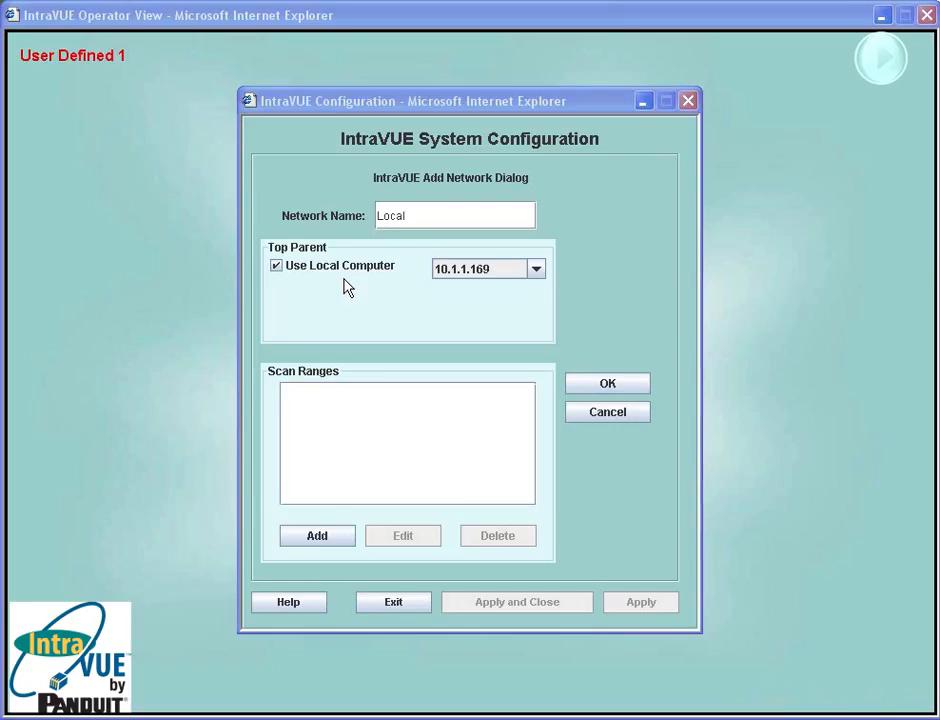
- Inspect the top parent address choices, keeping 10.1.1.169 and toggling Use Local Computer off and back on
click(537, 272)
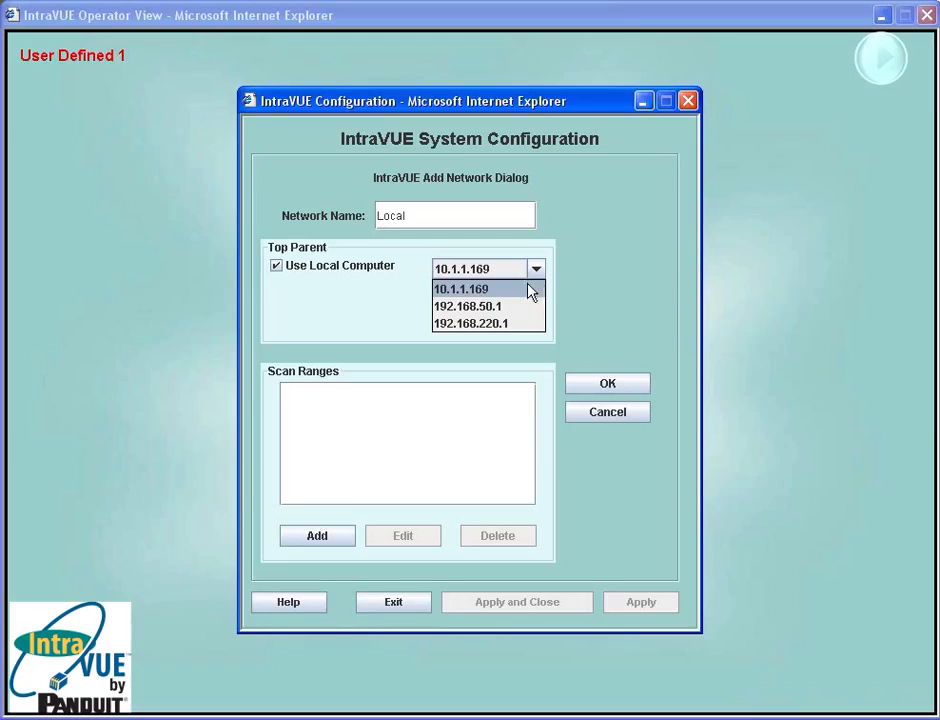
click(530, 290)
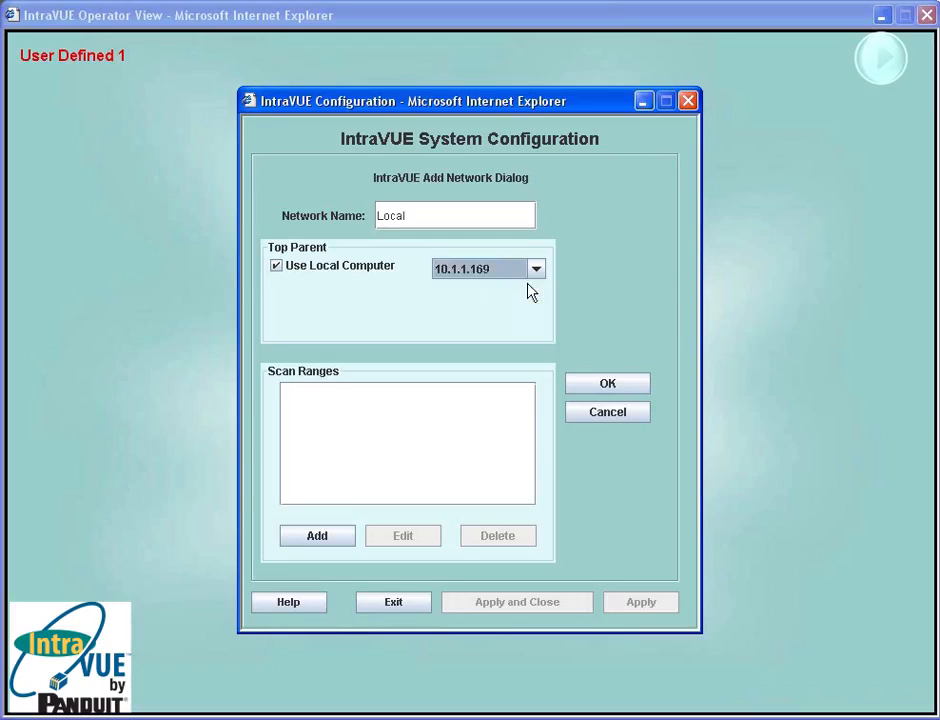
click(294, 270)
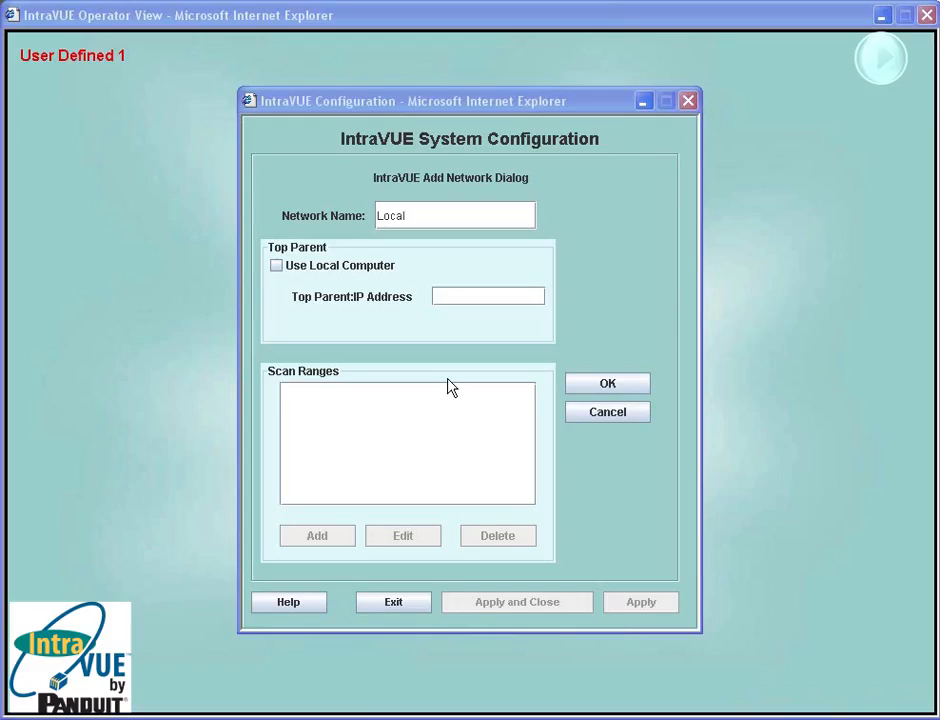
click(276, 267)
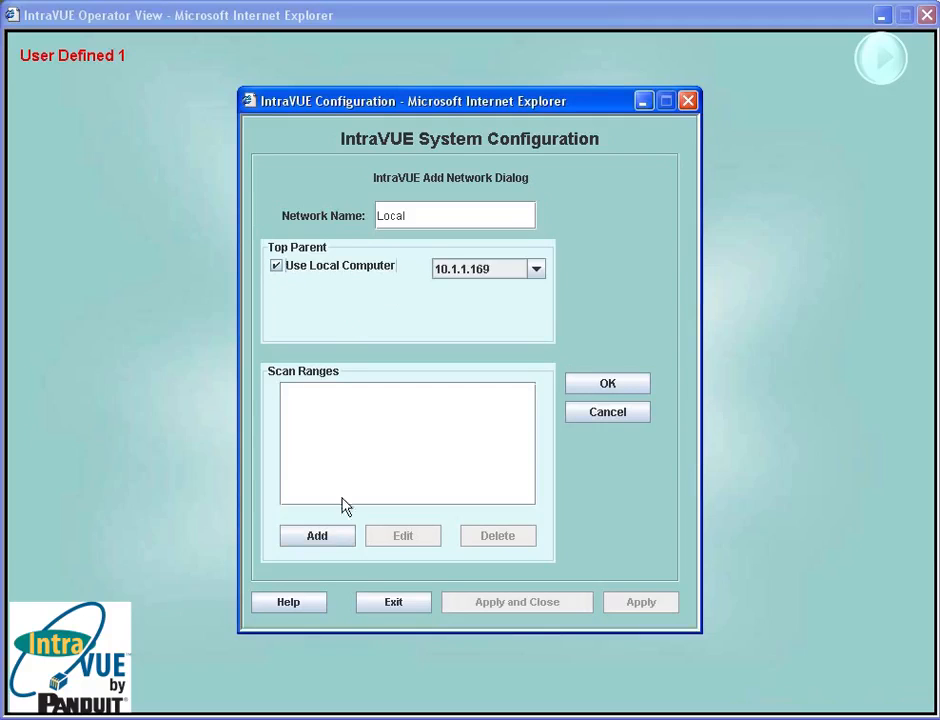
- Add a scan range and edit it to run from 10.1.1.100 to 10.1.1.150
click(332, 538)
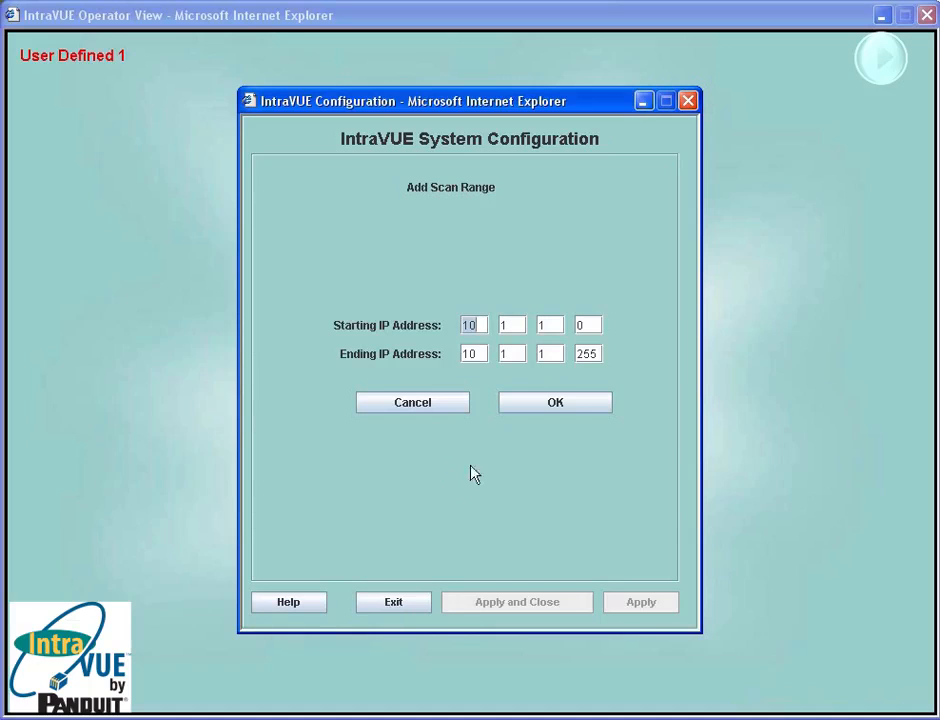
click(556, 413)
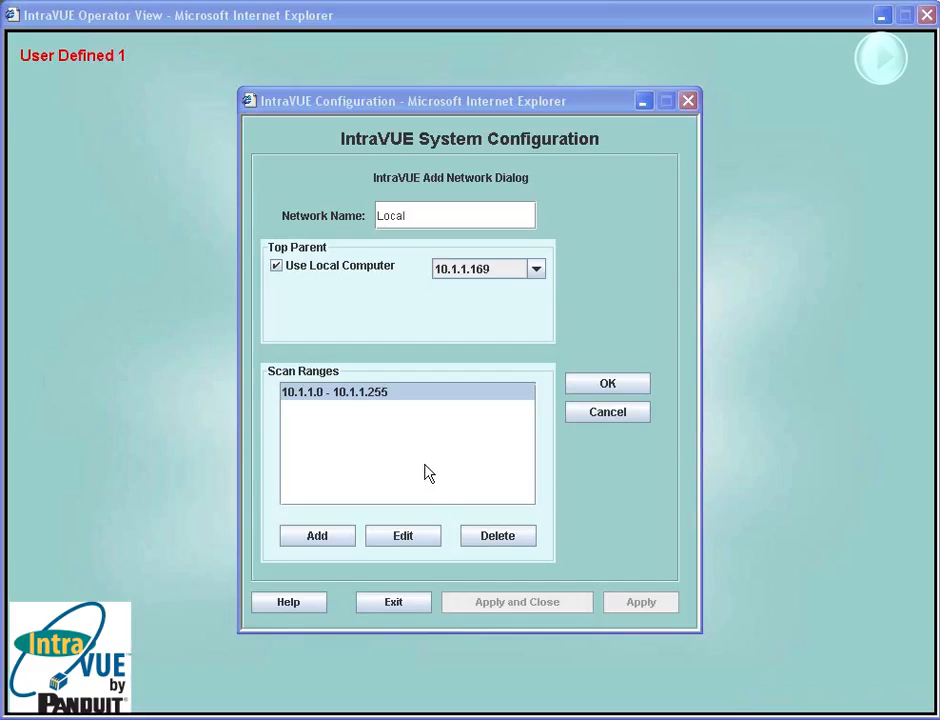
click(402, 540)
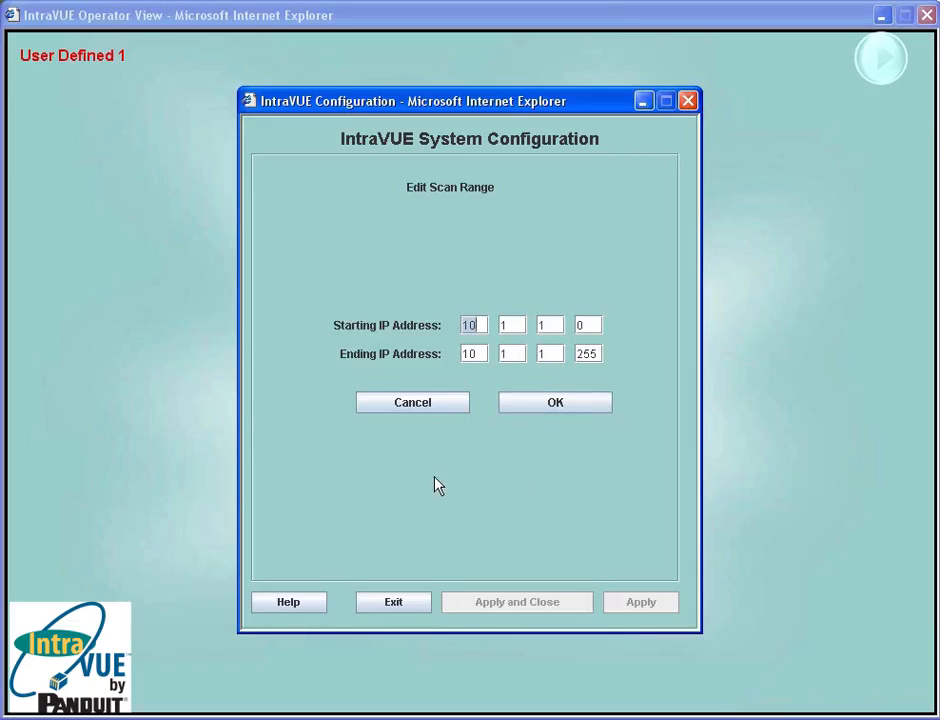
click(590, 324)
key(BackSpace)
text(100)
double_click(586, 353)
text(150)
click(581, 410)
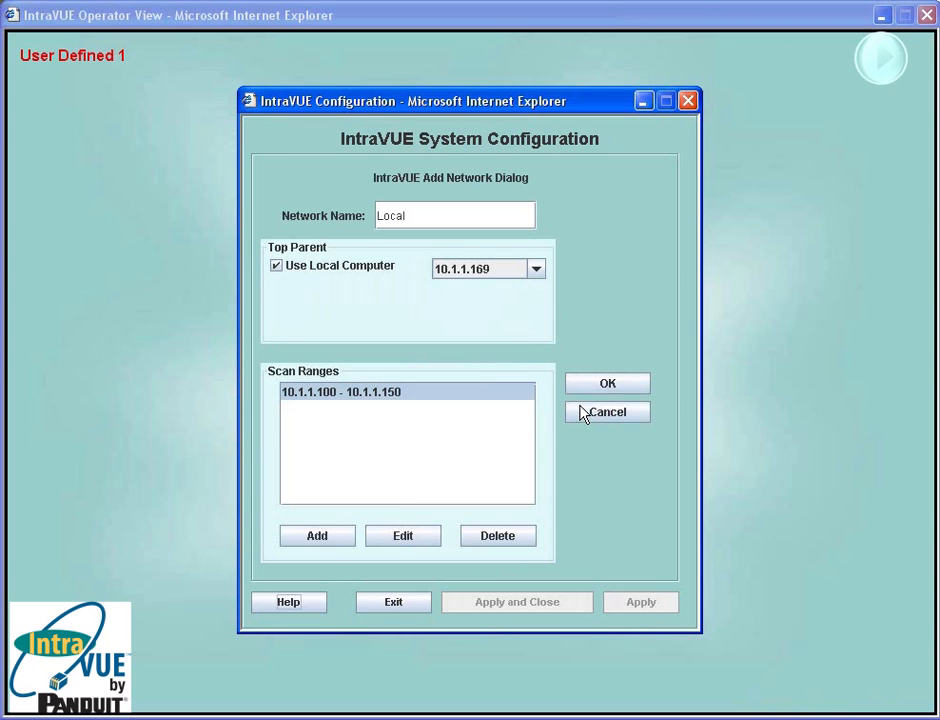
- Add a second scan range from 10.1.1.240 to 10.1.1.249
click(336, 544)
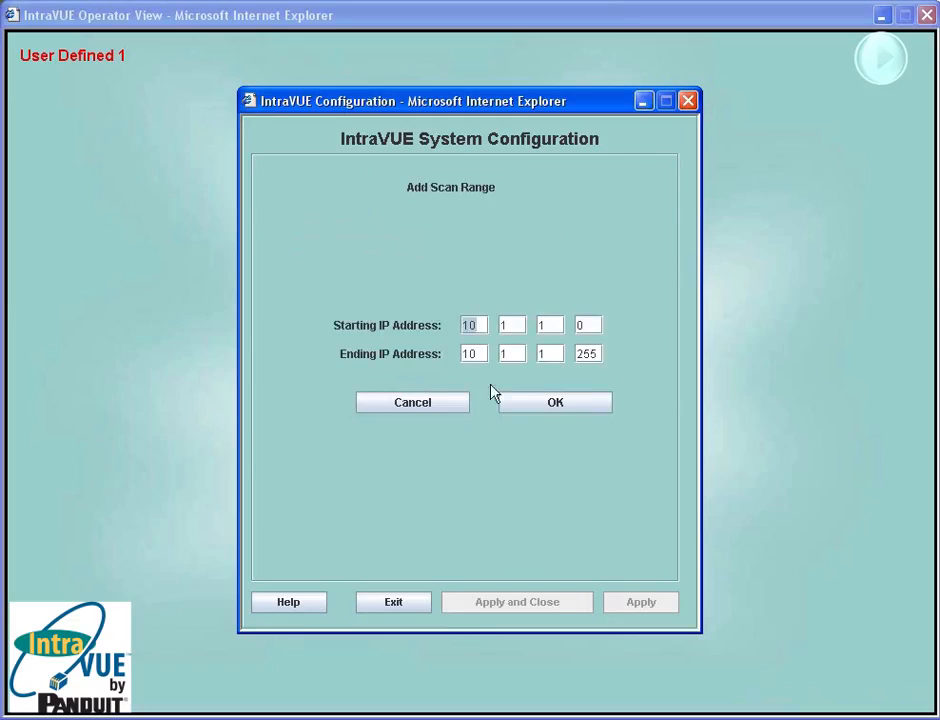
click(592, 320)
text(240)
click(593, 356)
text(249)
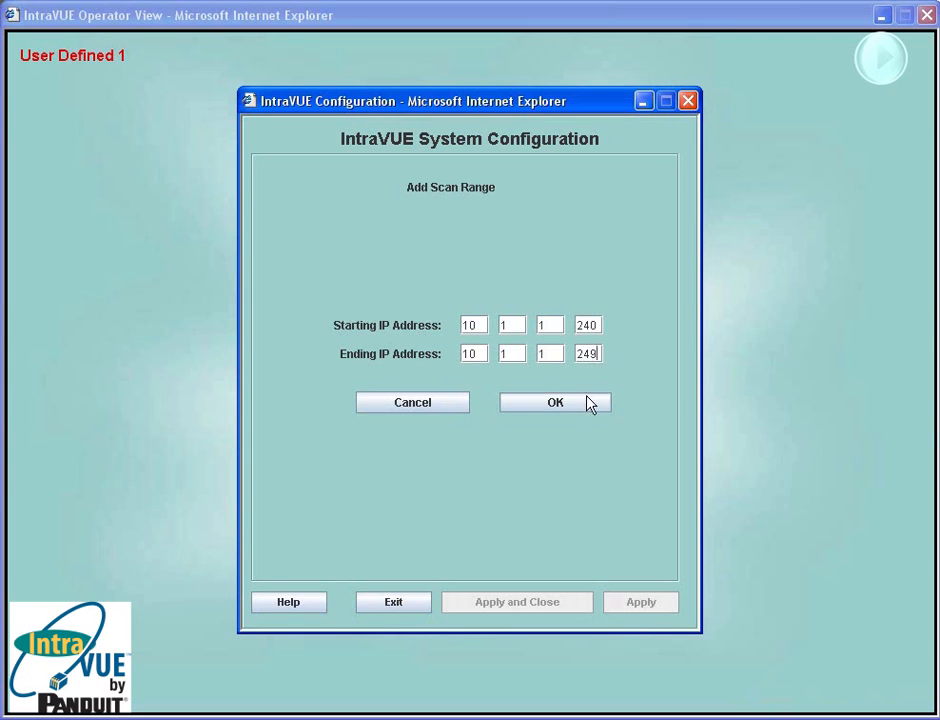
click(590, 403)
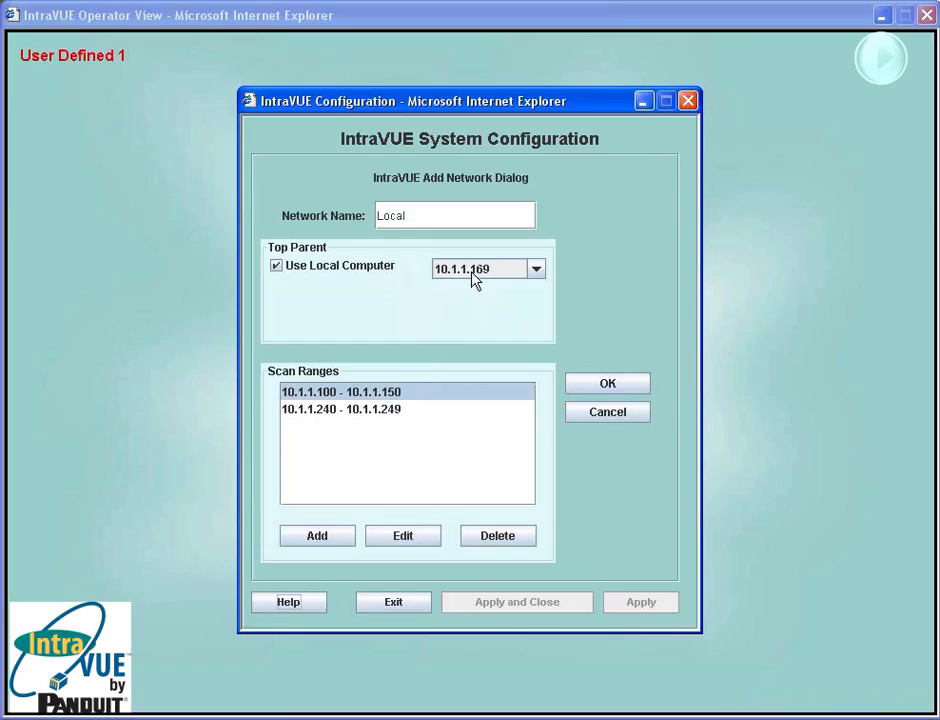
- Try to confirm the network, decline continuing, and add a scan range from 10.1.1.169 to 10.1.1.169
click(604, 384)
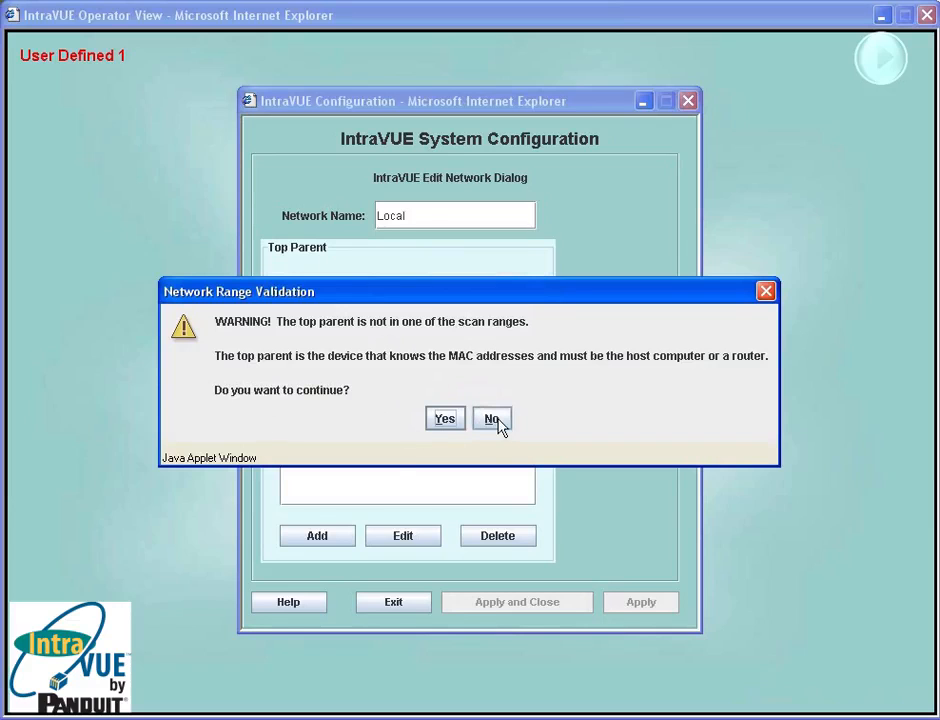
click(494, 419)
click(343, 541)
click(590, 325)
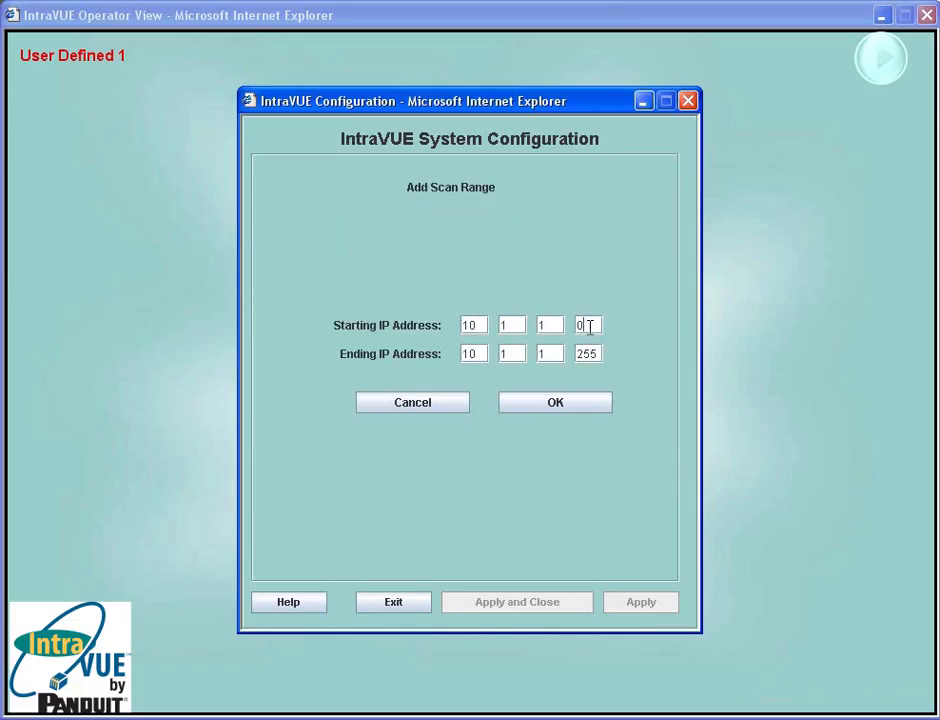
key(BackSpace)
text(169)
double_click(592, 350)
text(169)
click(575, 403)
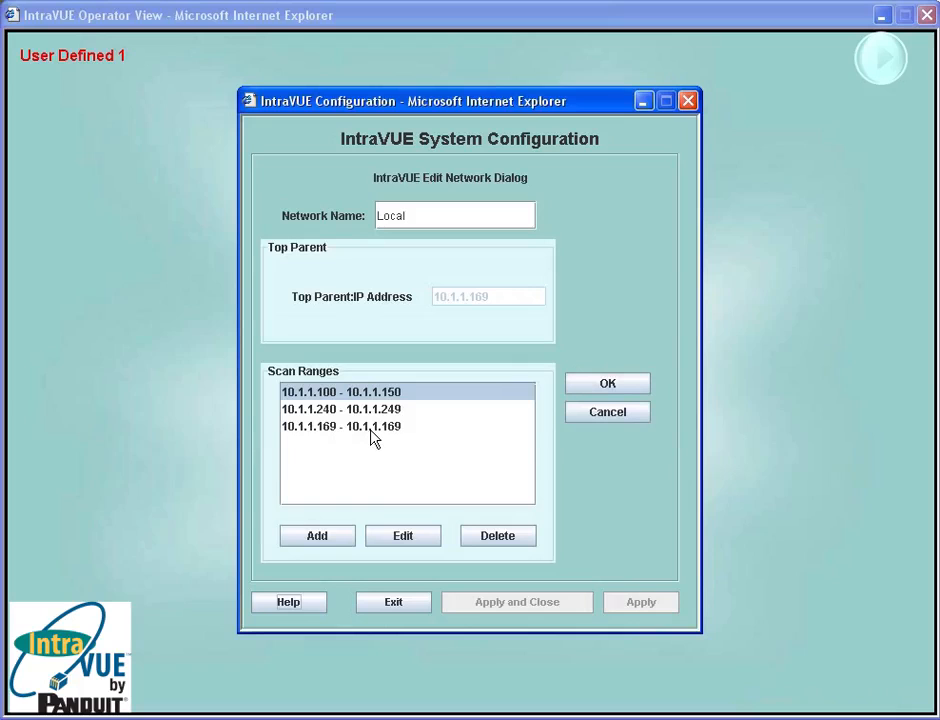
- Save the Local network and apply and close the system configuration
click(589, 392)
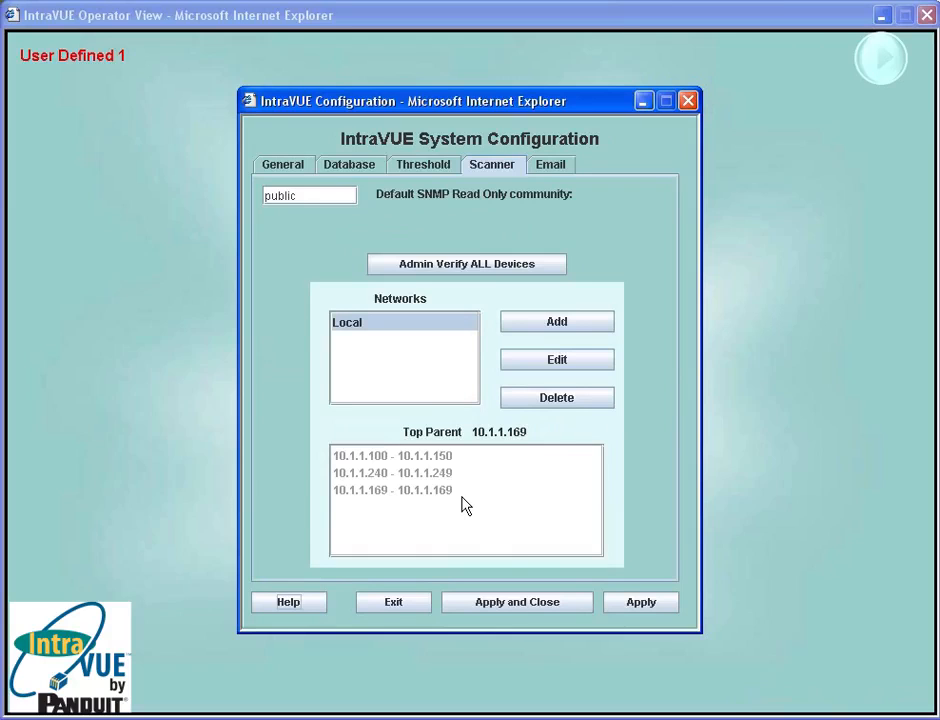
click(530, 601)
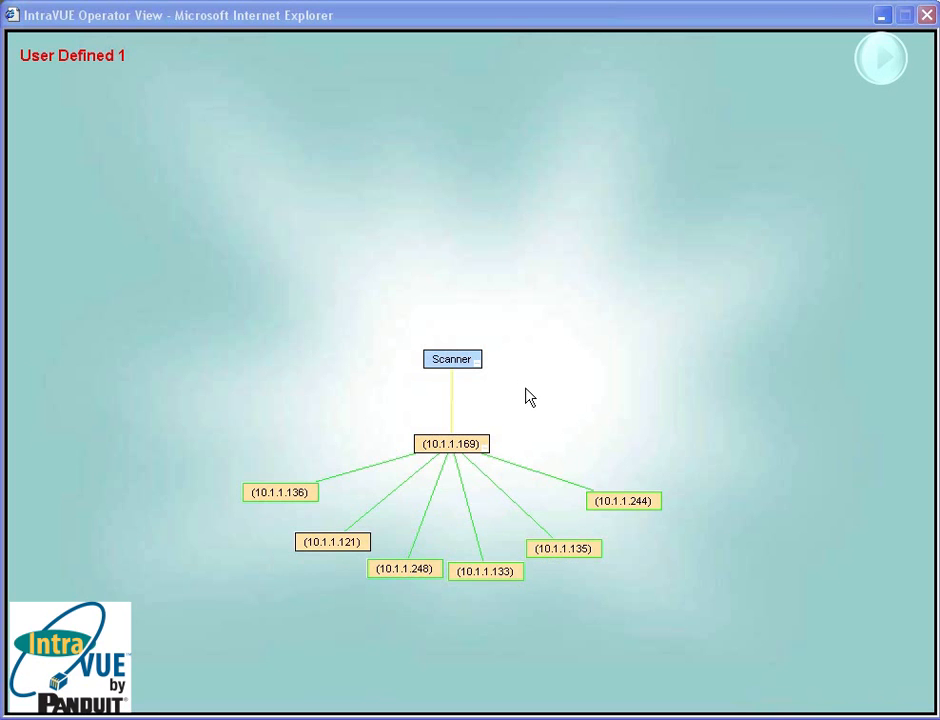
- Reopen the system configuration's Scanner settings and delete the Local network
right_click(536, 376)
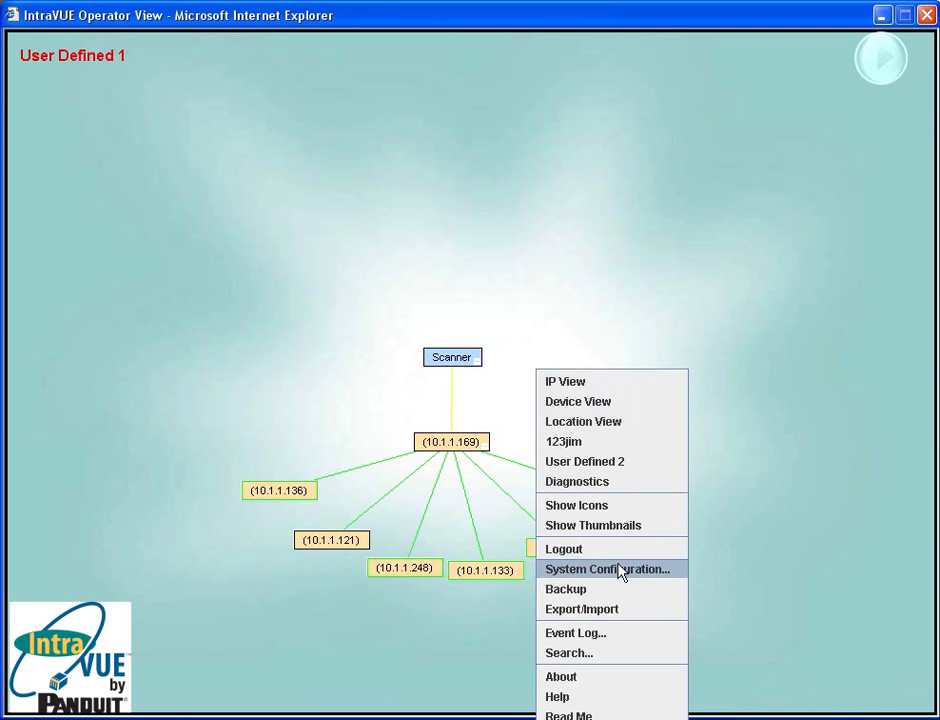
click(622, 571)
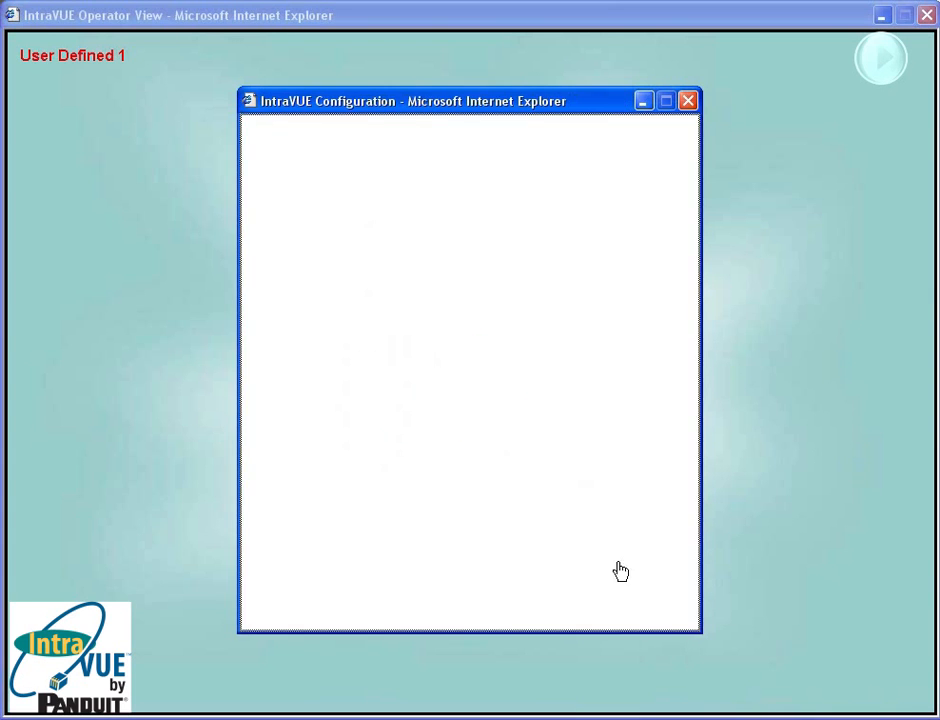
click(508, 170)
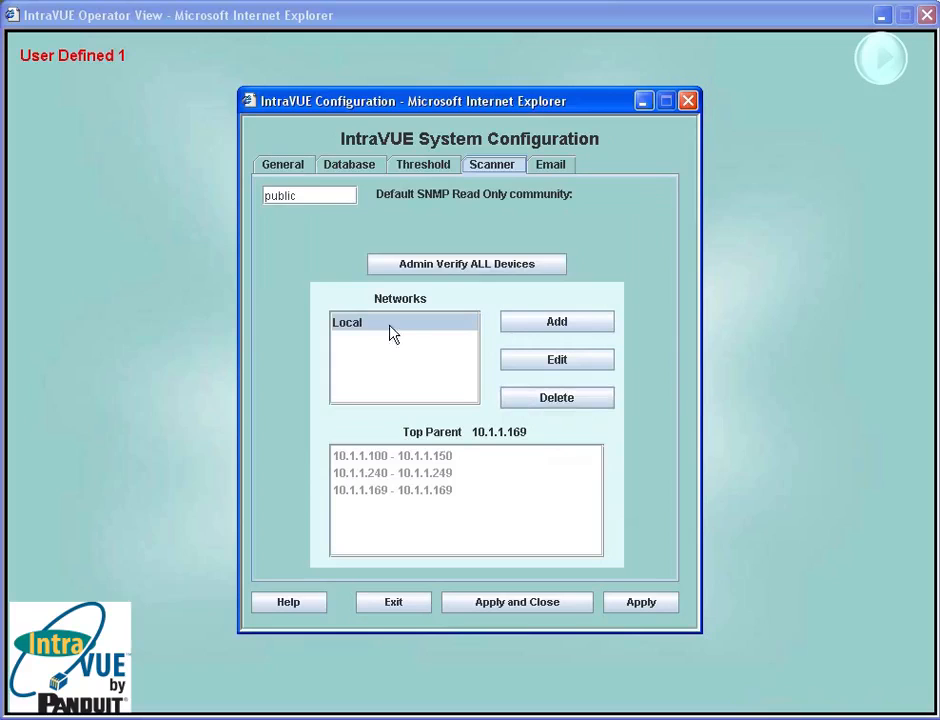
click(527, 401)
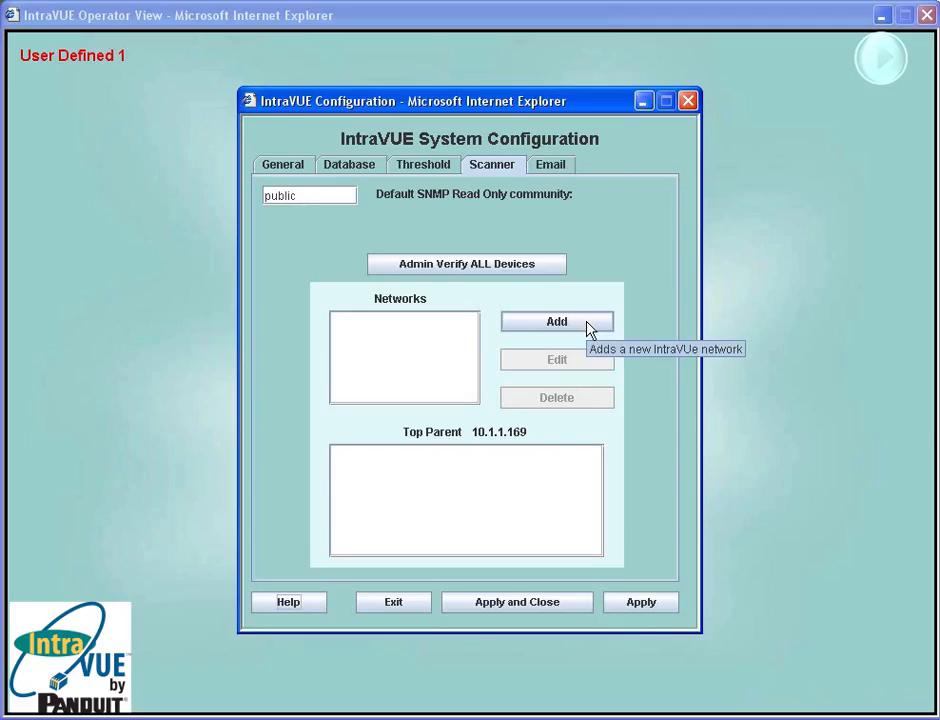
- Clear the database to its defaults, confirming the action
click(347, 172)
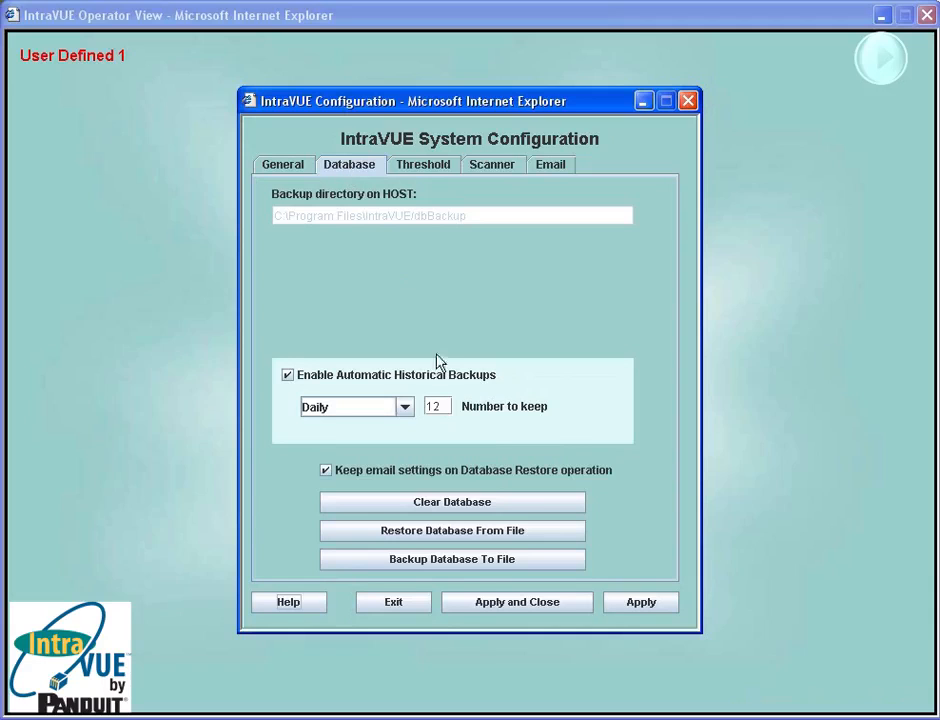
click(495, 510)
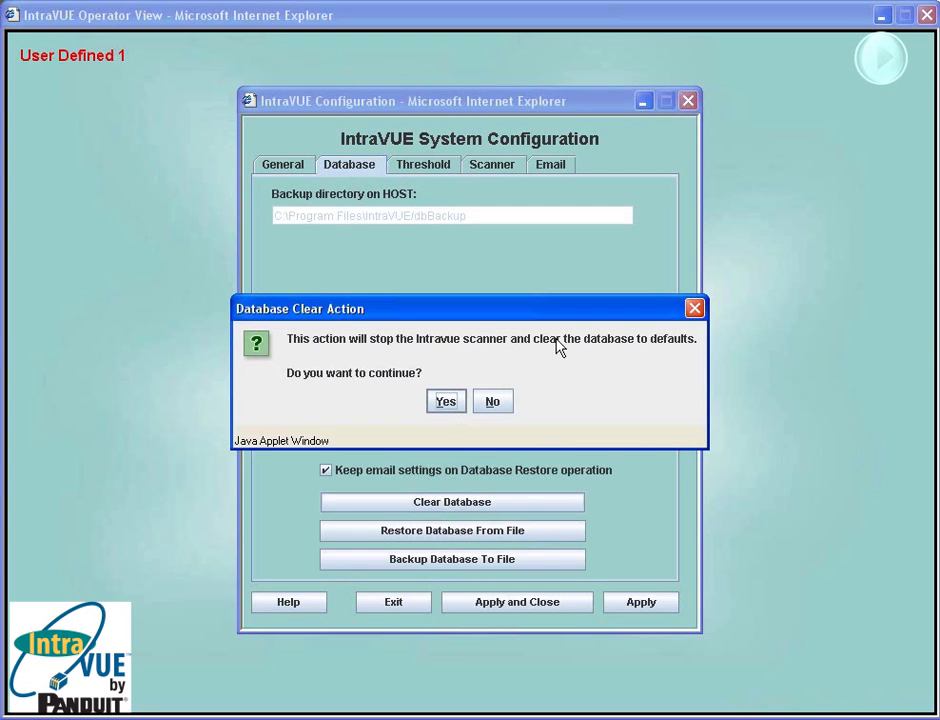
click(445, 402)
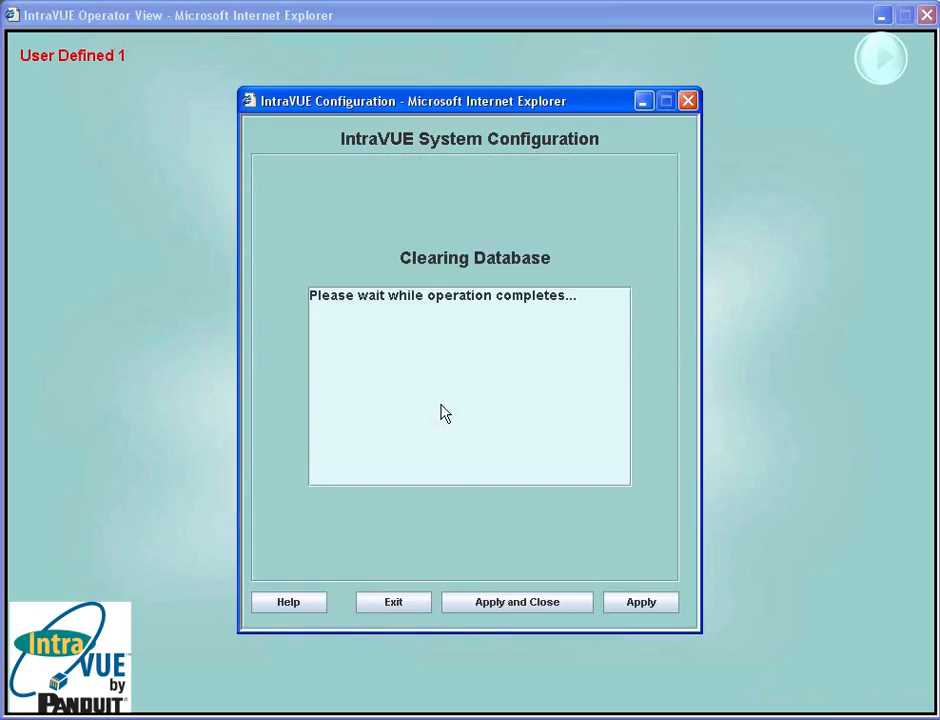
click(468, 524)
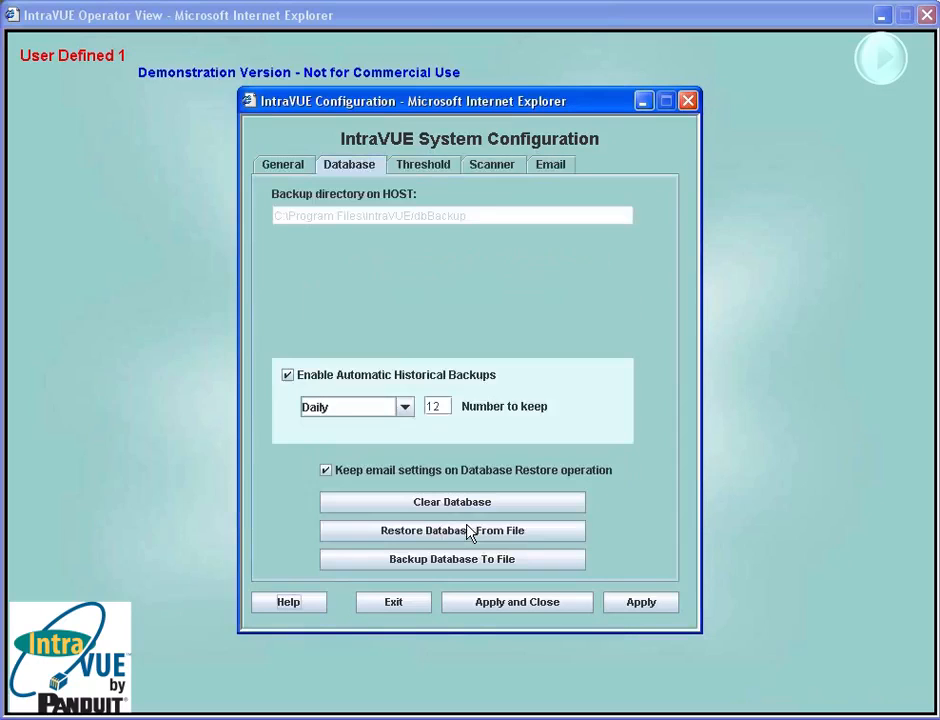
- Return to the Scanner settings and add a new network named Local network and switches
click(478, 168)
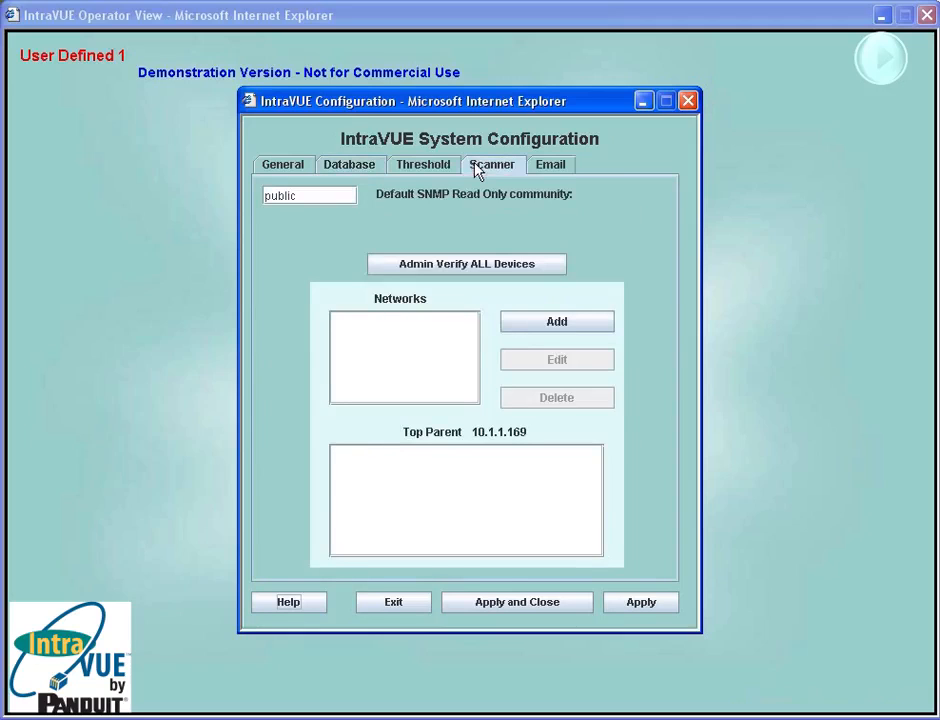
click(493, 268)
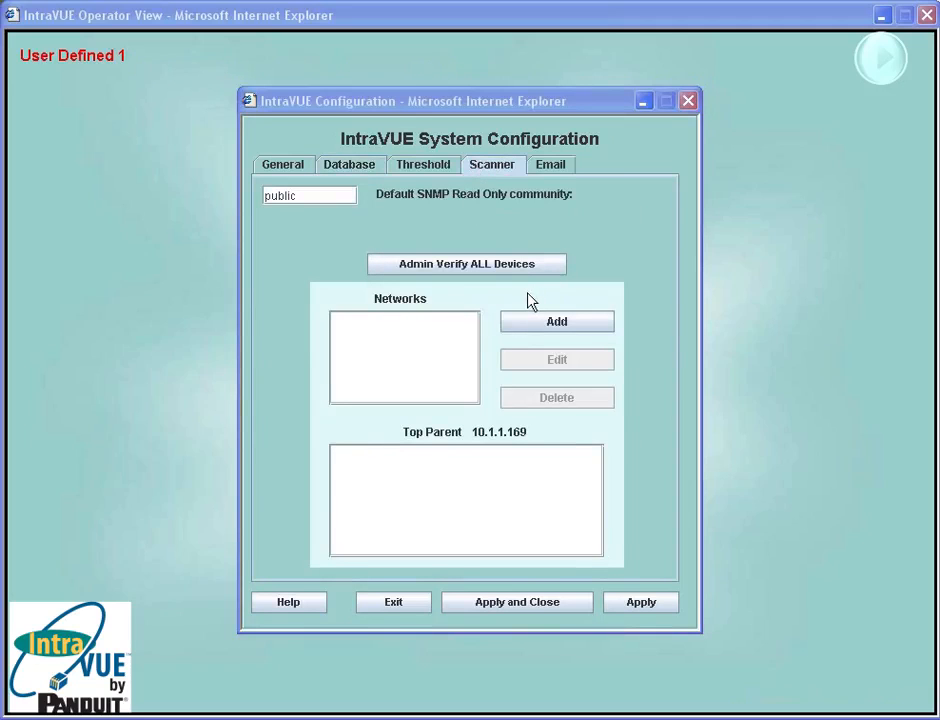
click(533, 322)
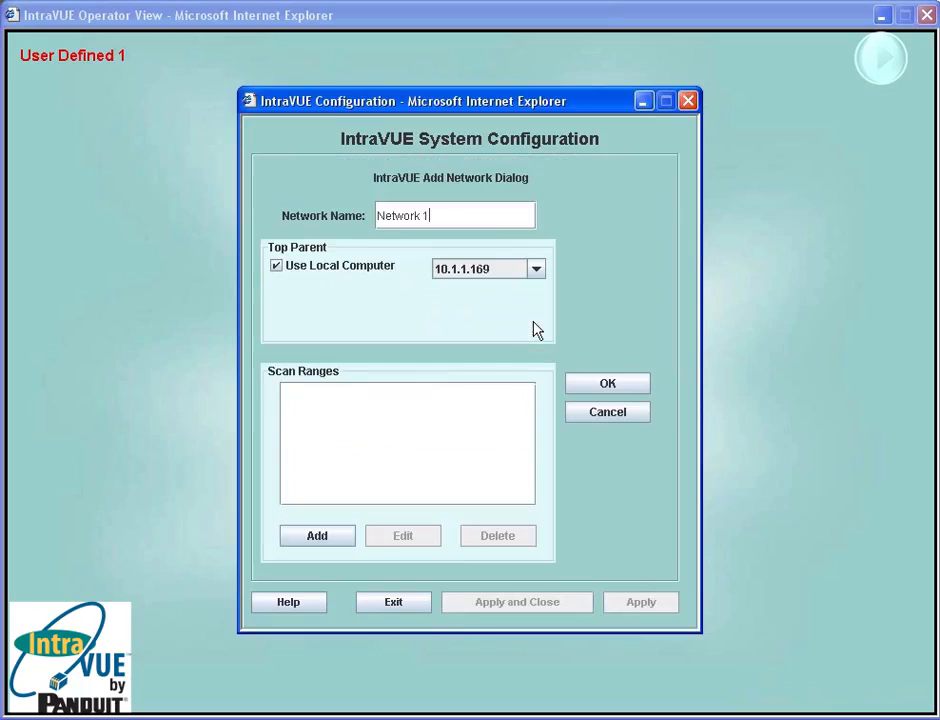
drag(443, 216, 362, 213)
text(ocal network and switches)
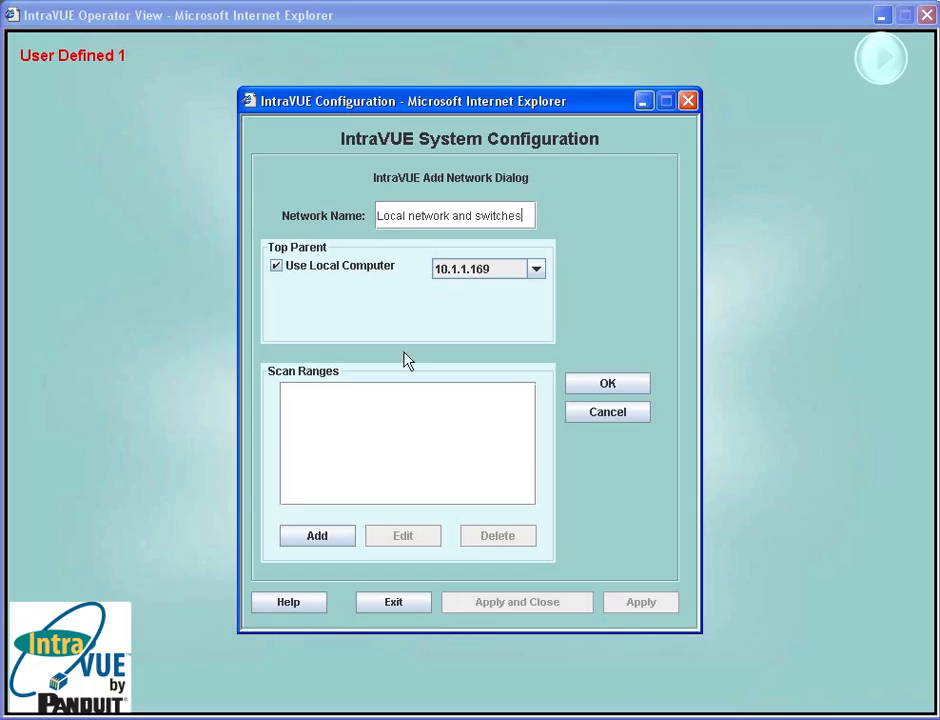
- Add two scan ranges to the network: 10.1.1.0 to 10.1.1.255 and 10.2.2.0 to 10.2.2.255
click(345, 543)
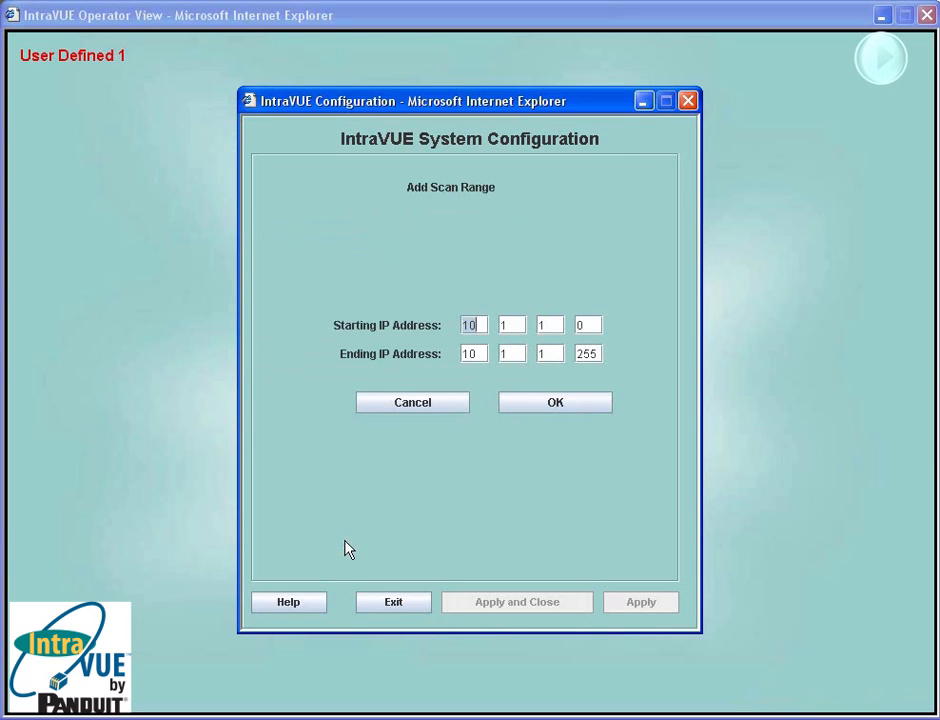
click(561, 402)
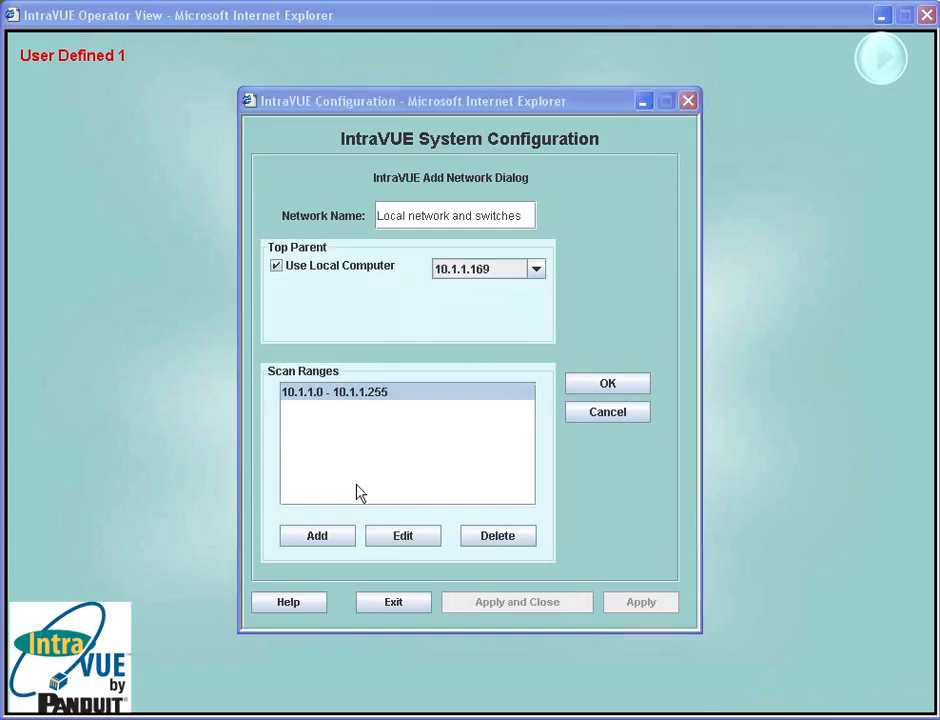
click(345, 544)
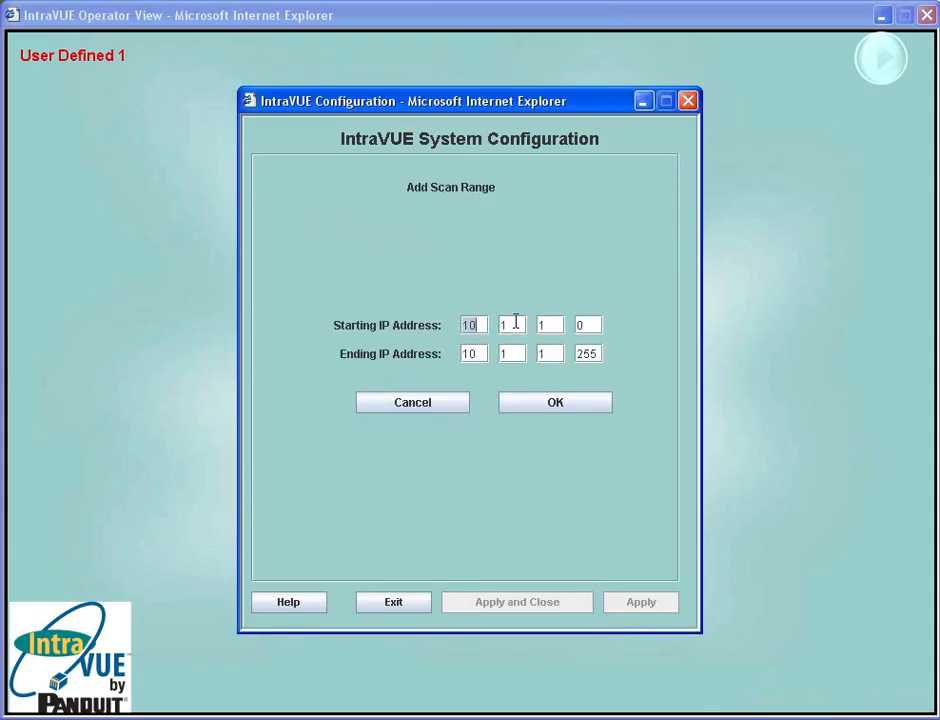
click(515, 324)
text(2)
click(552, 324)
text(2)
key(Tab)
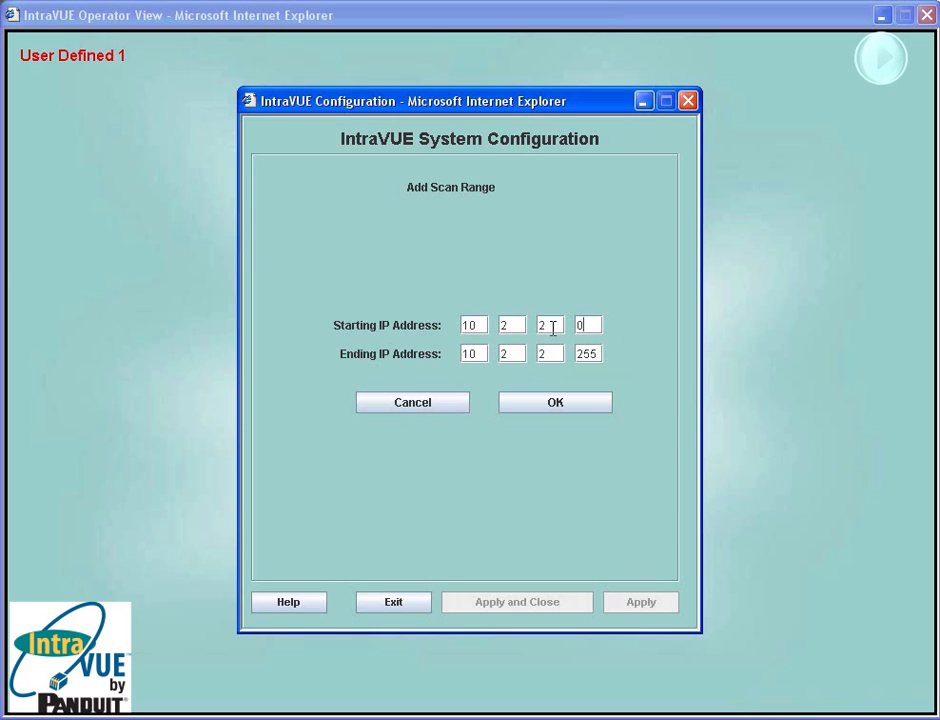
click(560, 404)
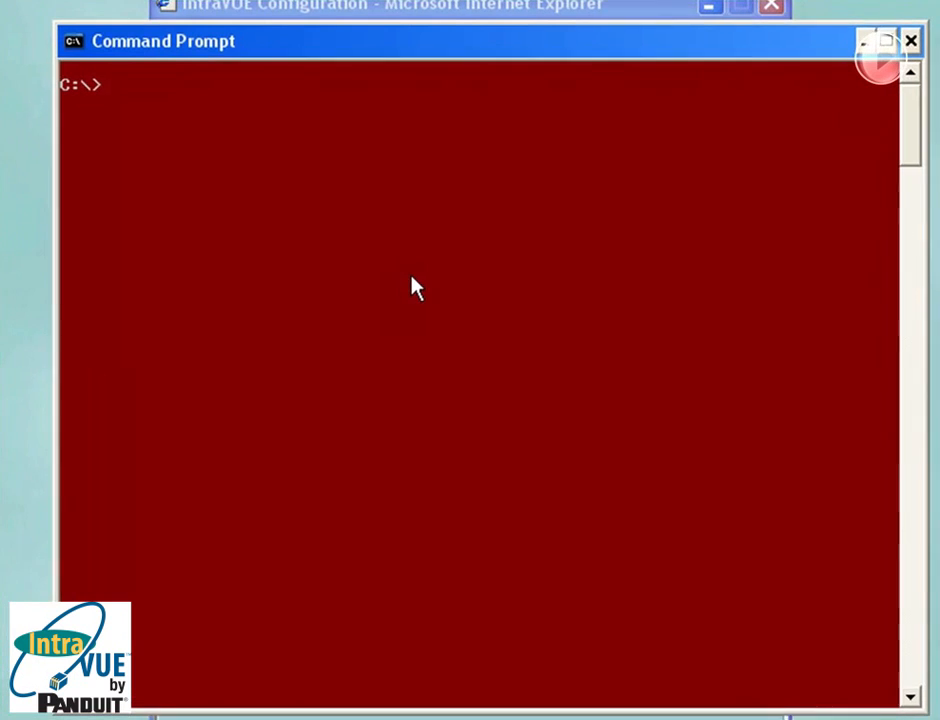
- In Command Prompt, run tracert 10.2.2.249 to check the route to that subnet, then minimize the window
text(tra)
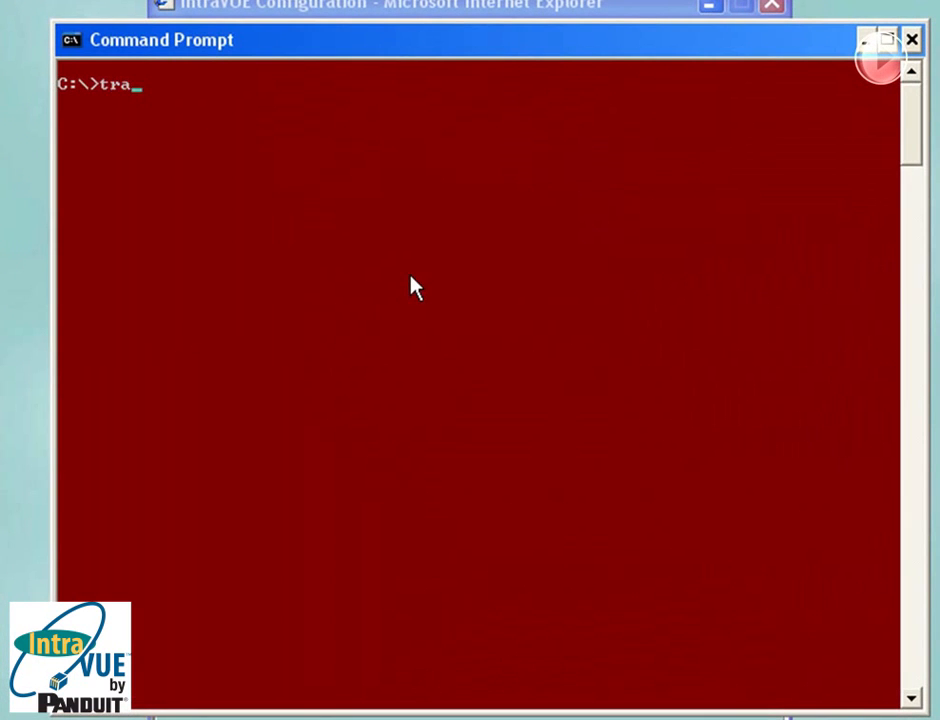
text(cert)
text(10.2.2)
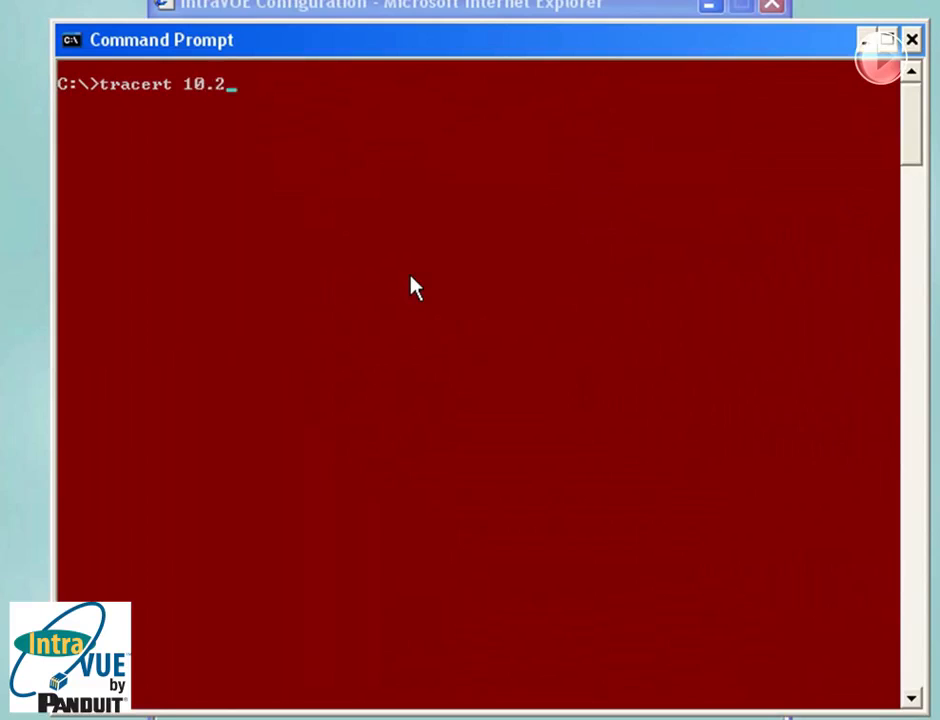
text(.249)
key(Return)
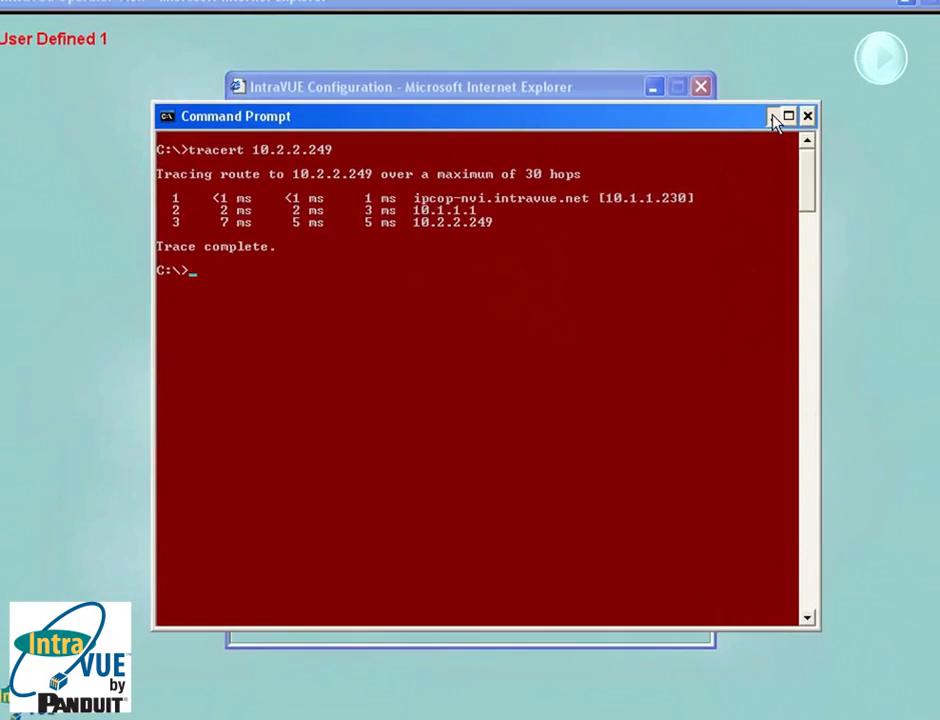
click(776, 114)
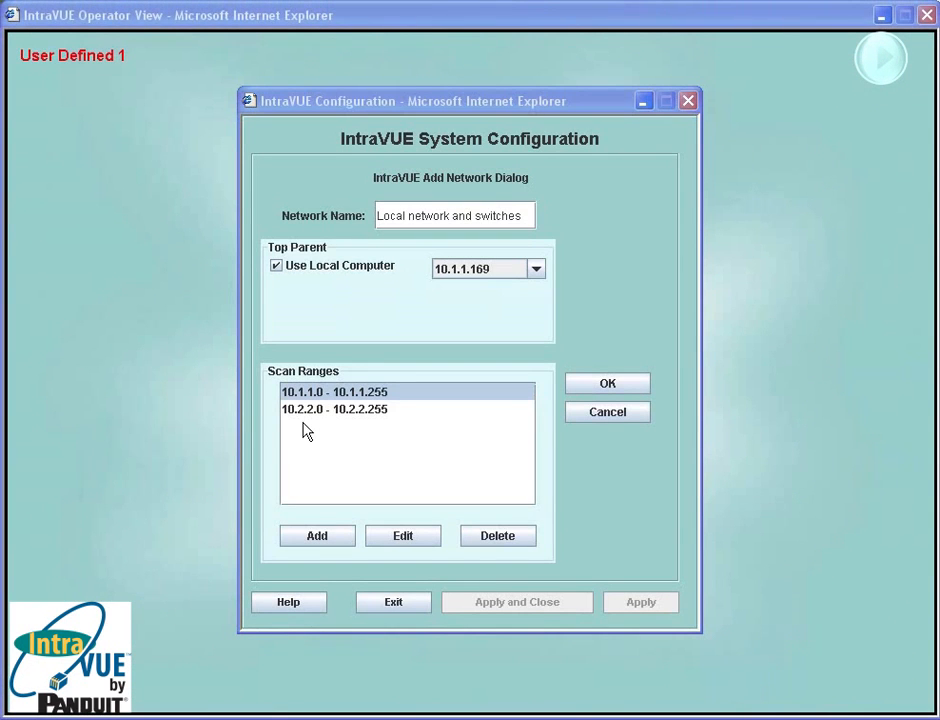